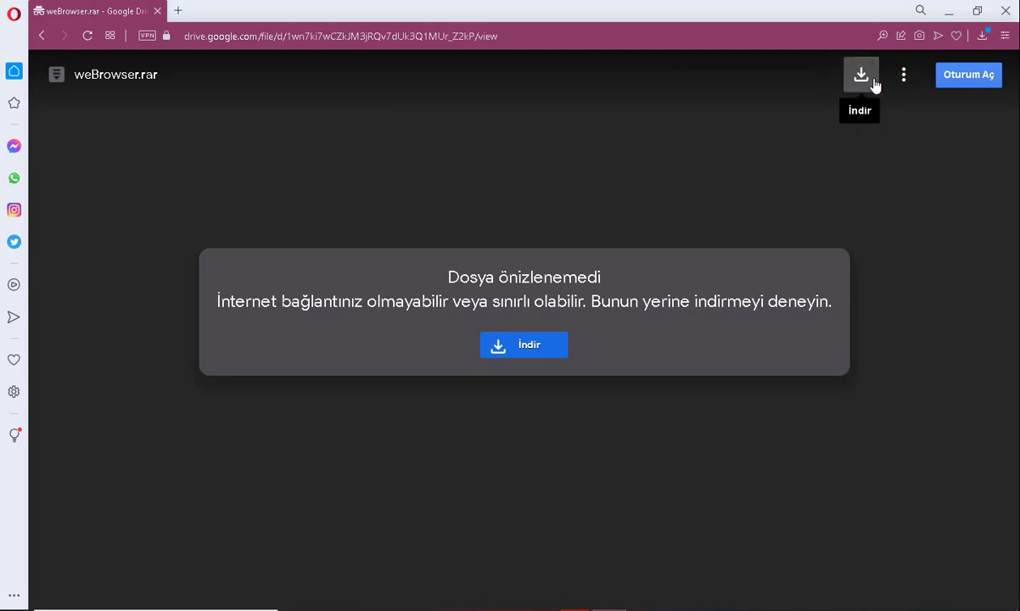
# Step: Download weBrowser.rar from Google Drive, choosing 'Yine de indir' past the virus-scan warning
pyautogui.click(873, 85)
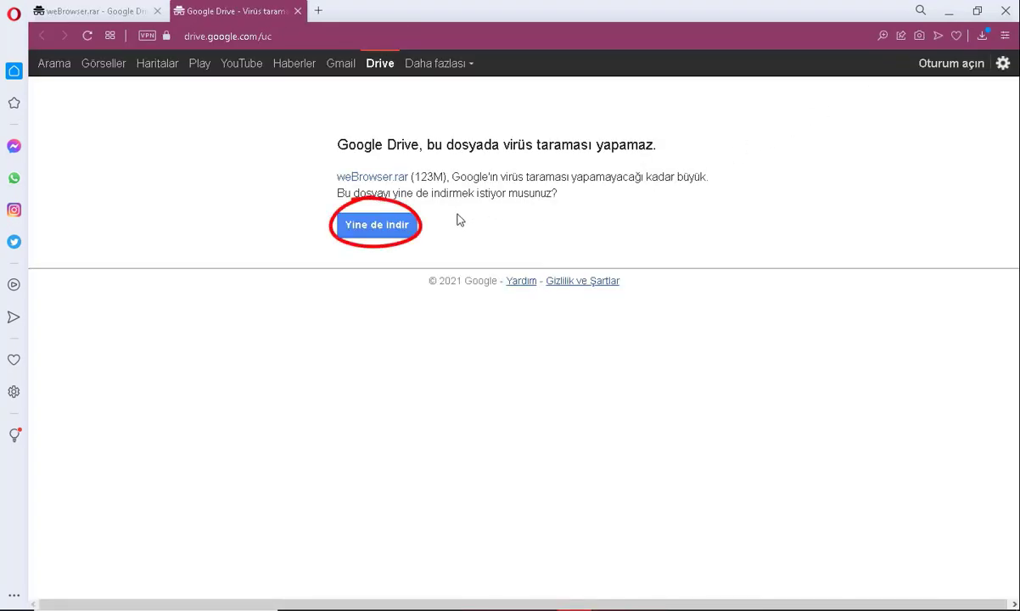
pyautogui.click(414, 224)
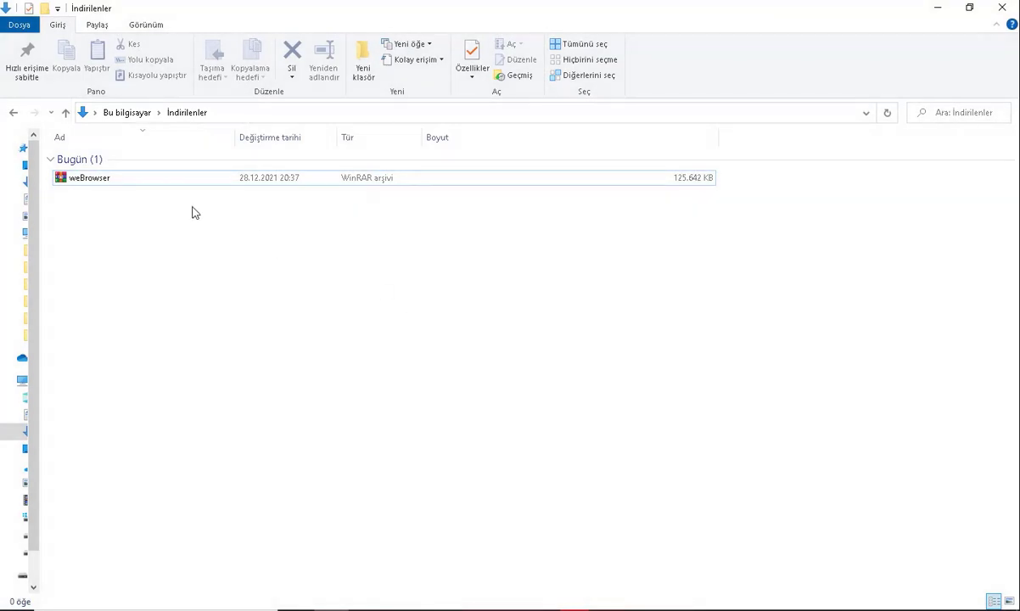
# Step: Choose 'Dosyaları ayıkla...' on weBrowser.rar in İndirilenler to reach WinRAR's extraction dialog
pyautogui.rightClick(104, 177)
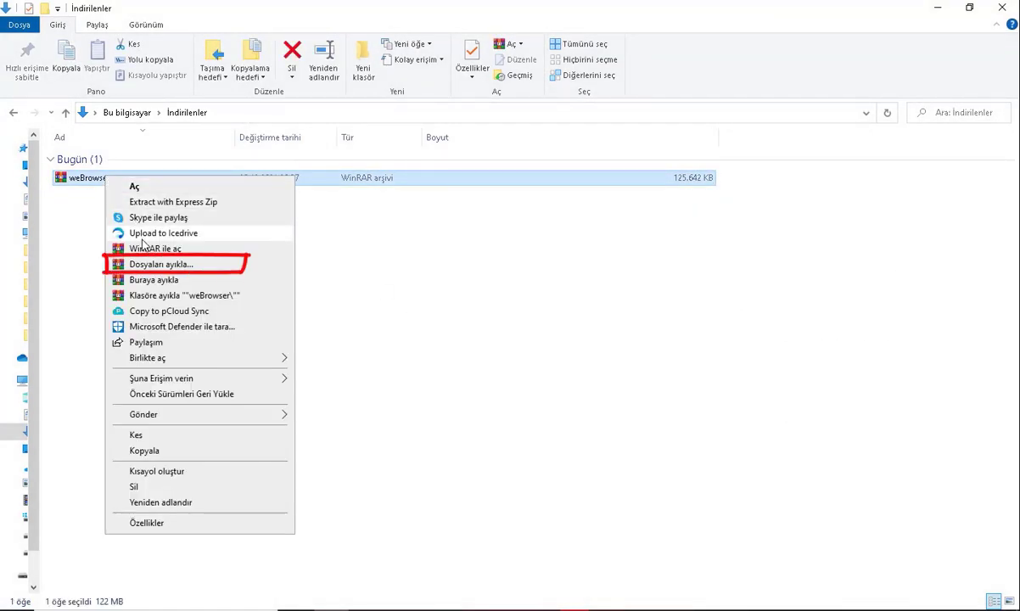
pyautogui.click(149, 265)
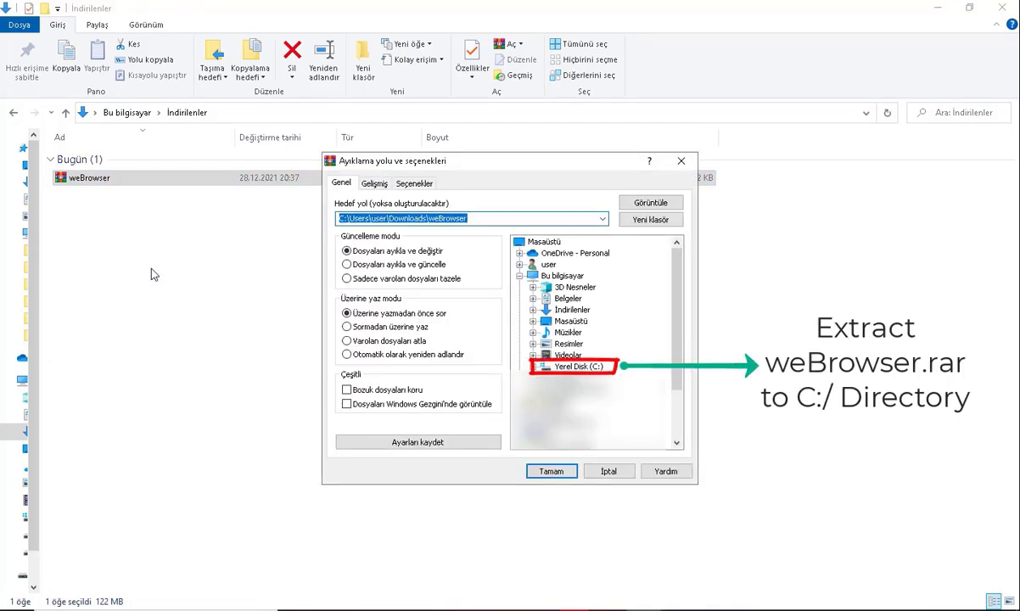
# Step: Extract weBrowser.rar to Yerel Disk (C:\), producing the C:\weBrowser program folder
pyautogui.click(565, 367)
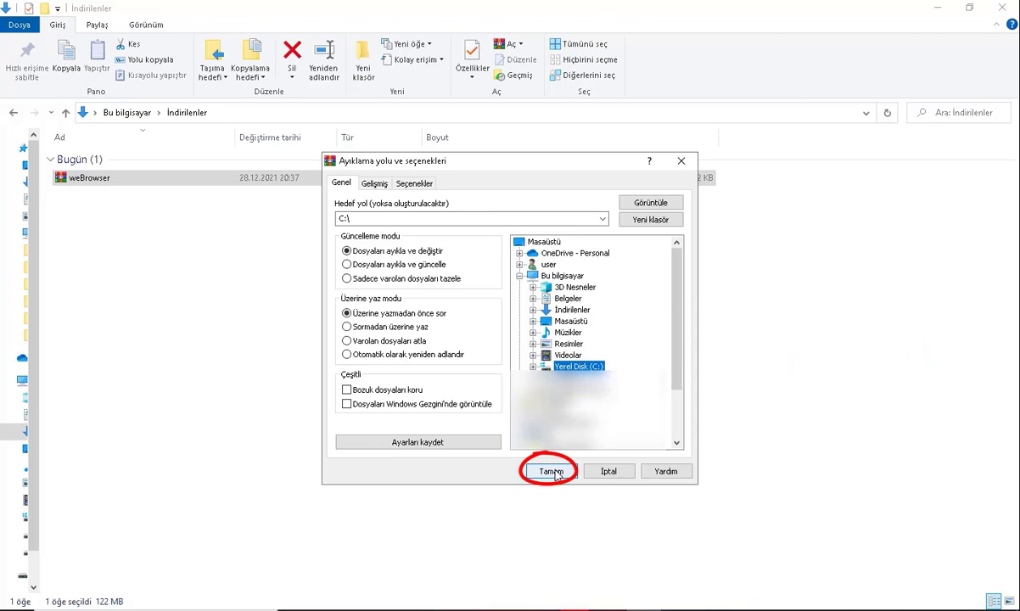
pyautogui.click(554, 472)
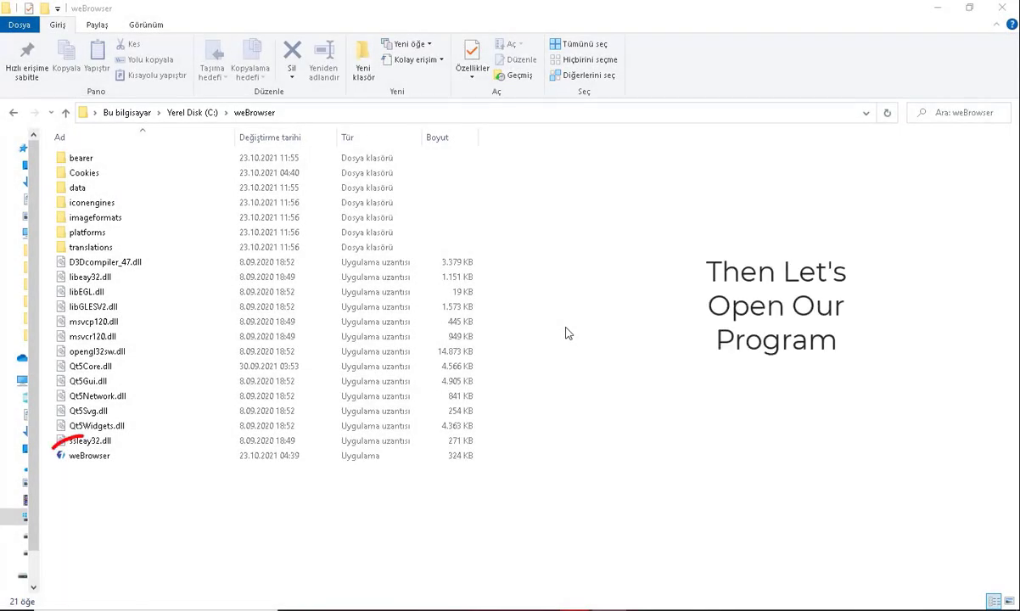
# Step: Launch weBrowser.exe, keep the 'en' language, and sign in with the supplied login and password
pyautogui.click(104, 460)
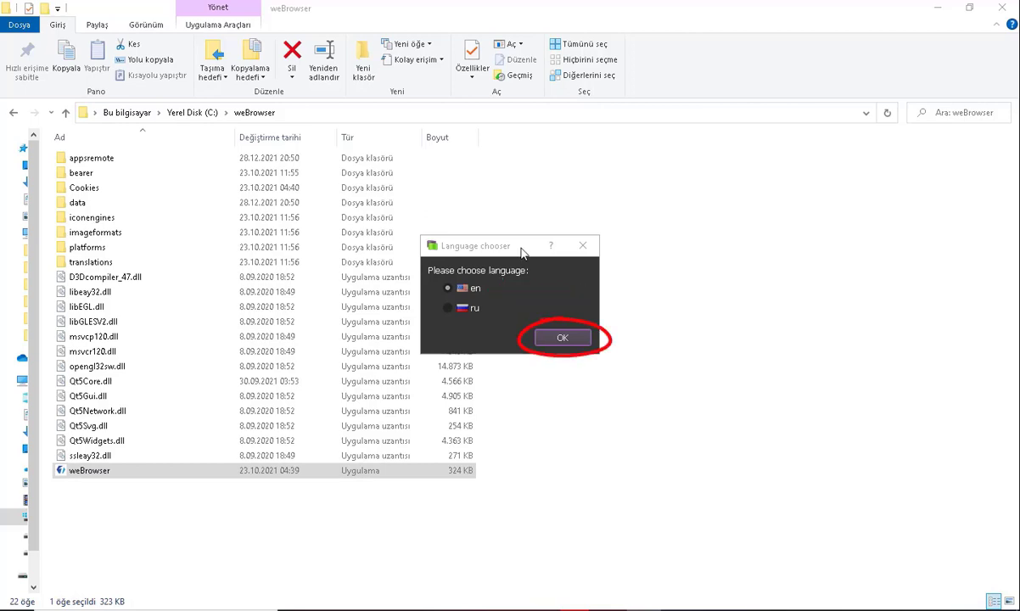
pyautogui.click(557, 337)
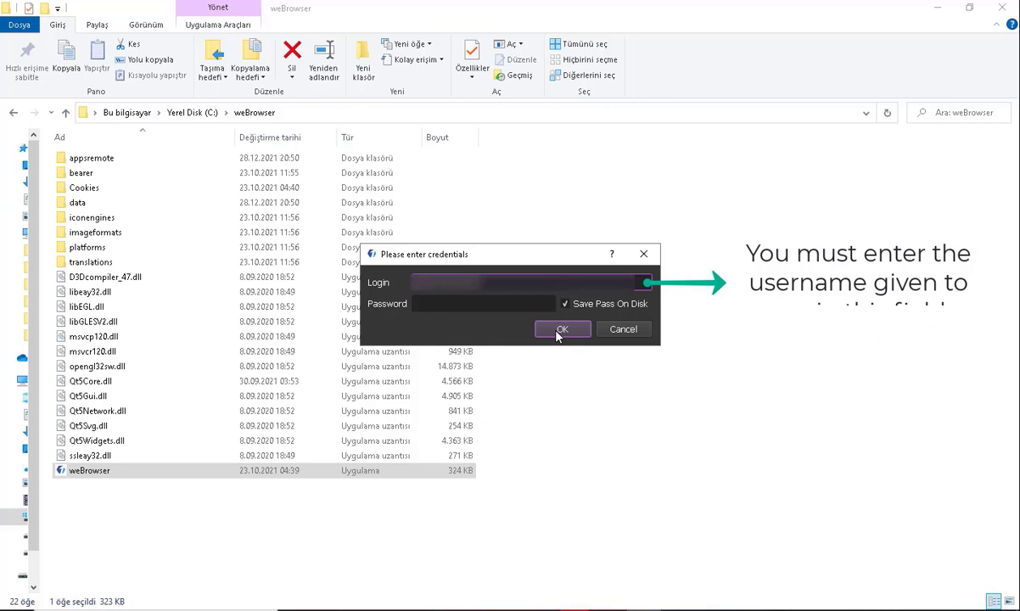
pyautogui.press('Tab')
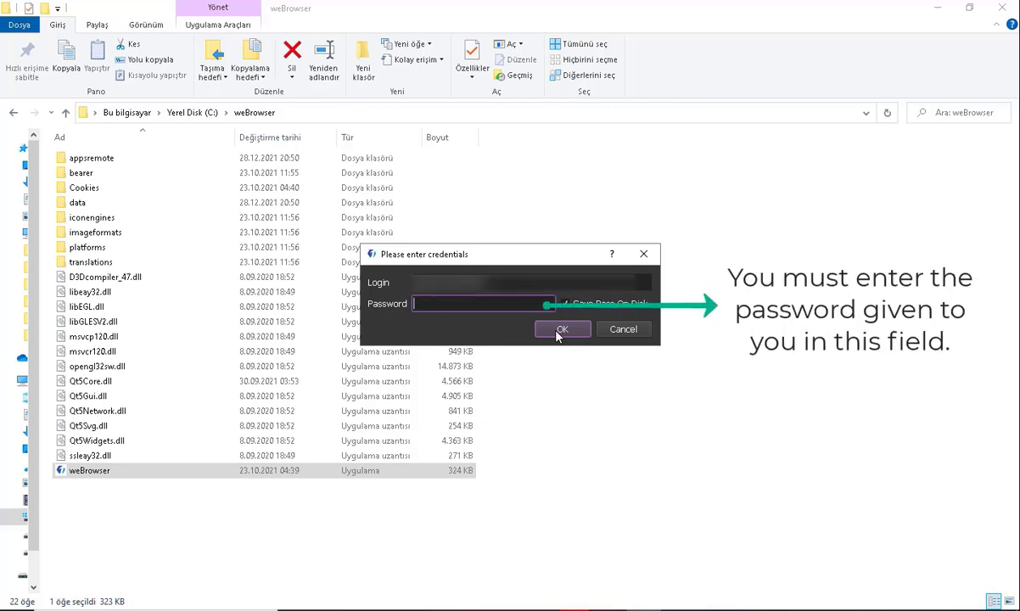
pyautogui.write('******')
pyautogui.click(560, 331)
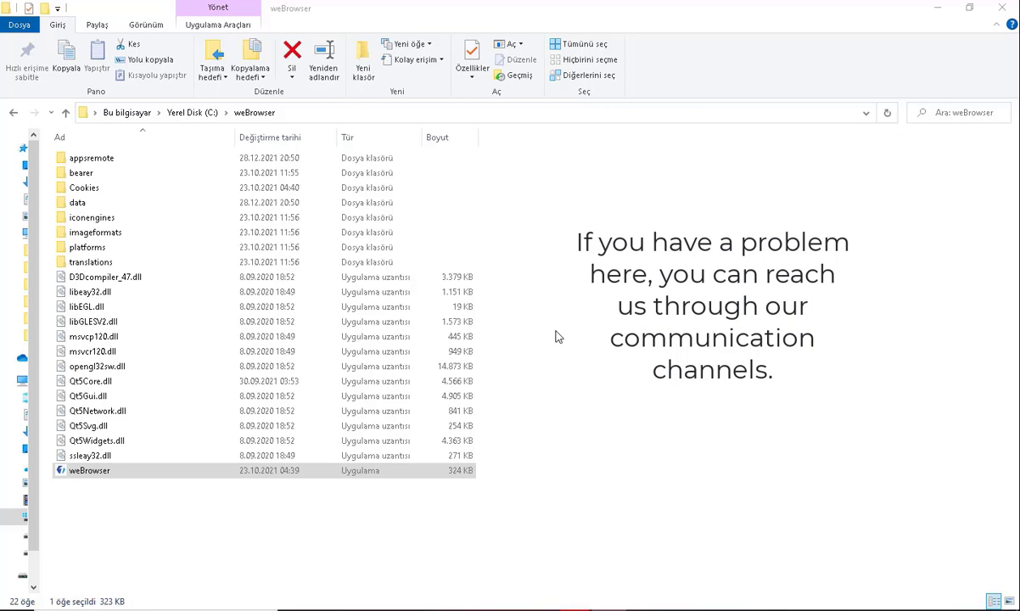
# Step: Choose 'Run without database', then bring up the Data manager from the settings window
pyautogui.click(556, 333)
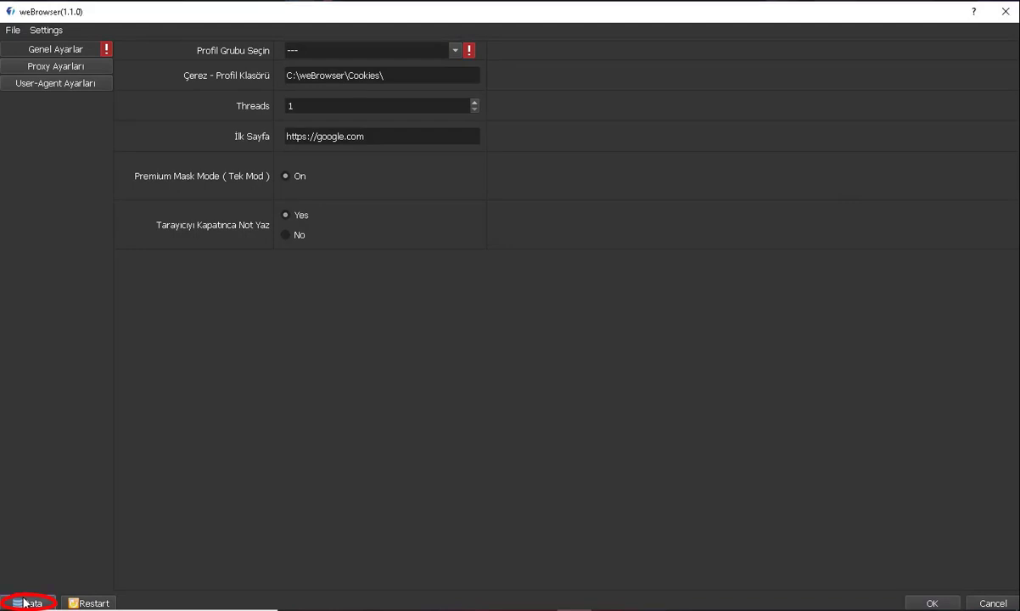
pyautogui.click(26, 603)
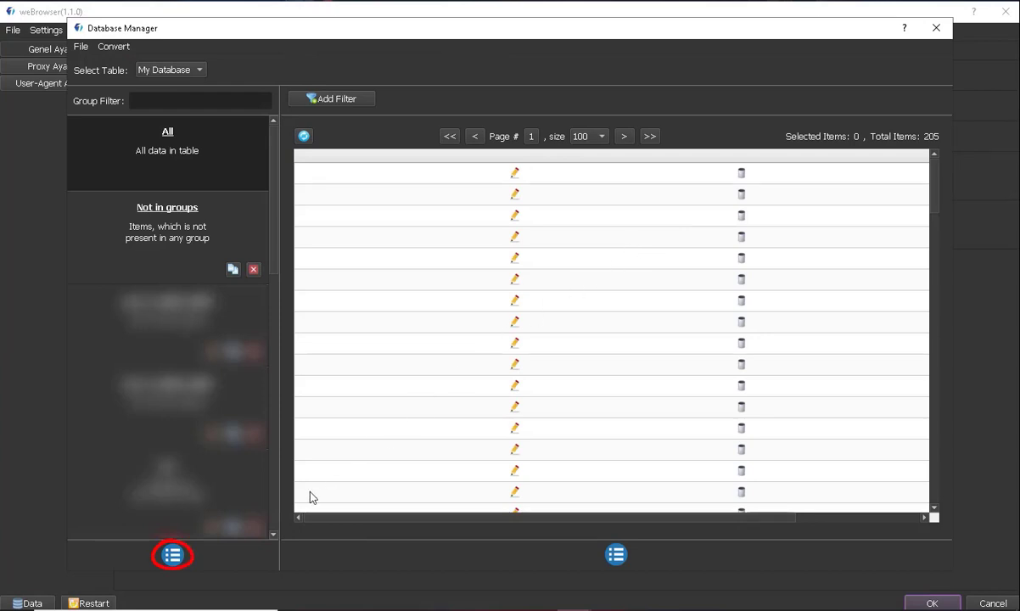
# Step: Add group 'we1town' with description 'we1' and select it to view its items
pyautogui.click(175, 556)
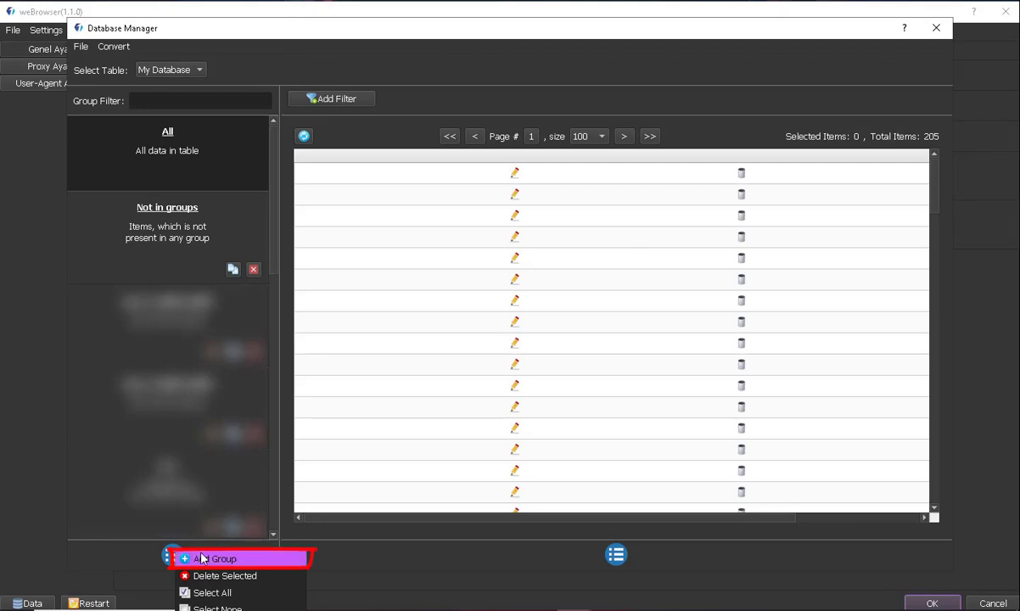
pyautogui.click(201, 558)
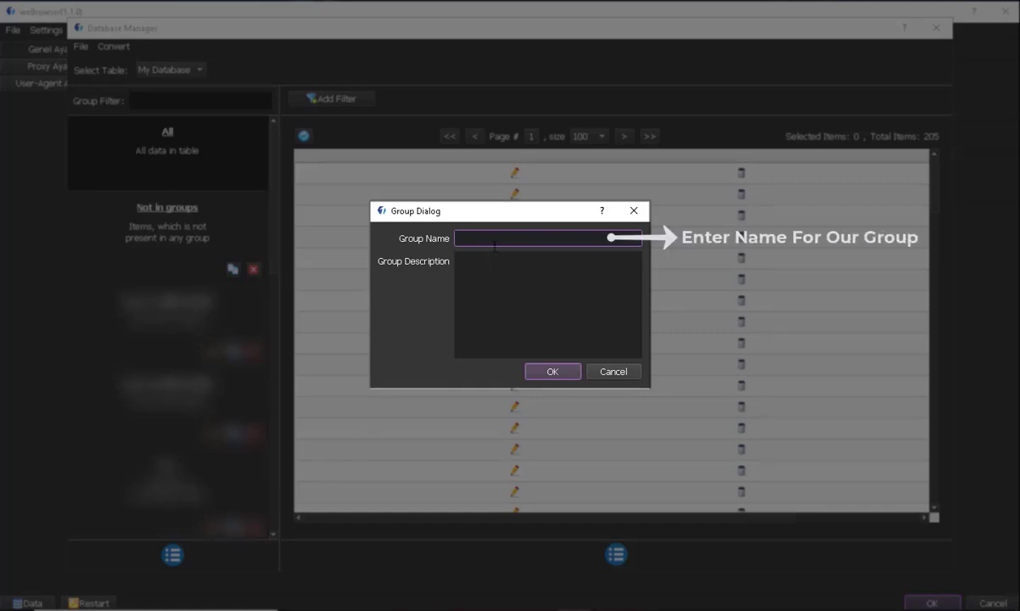
pyautogui.write('we1town')
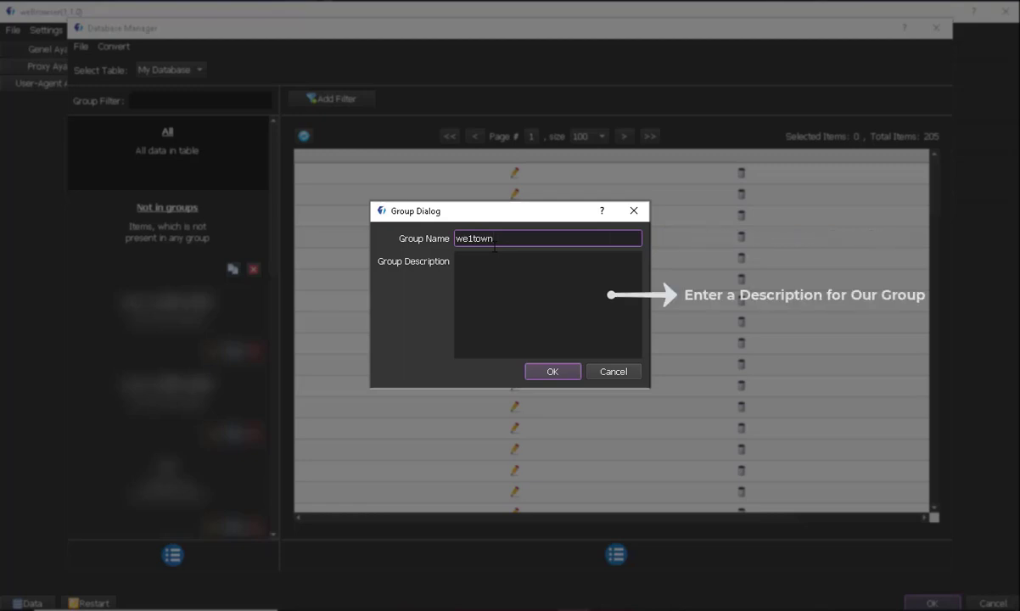
pyautogui.click(494, 266)
pyautogui.write('we1')
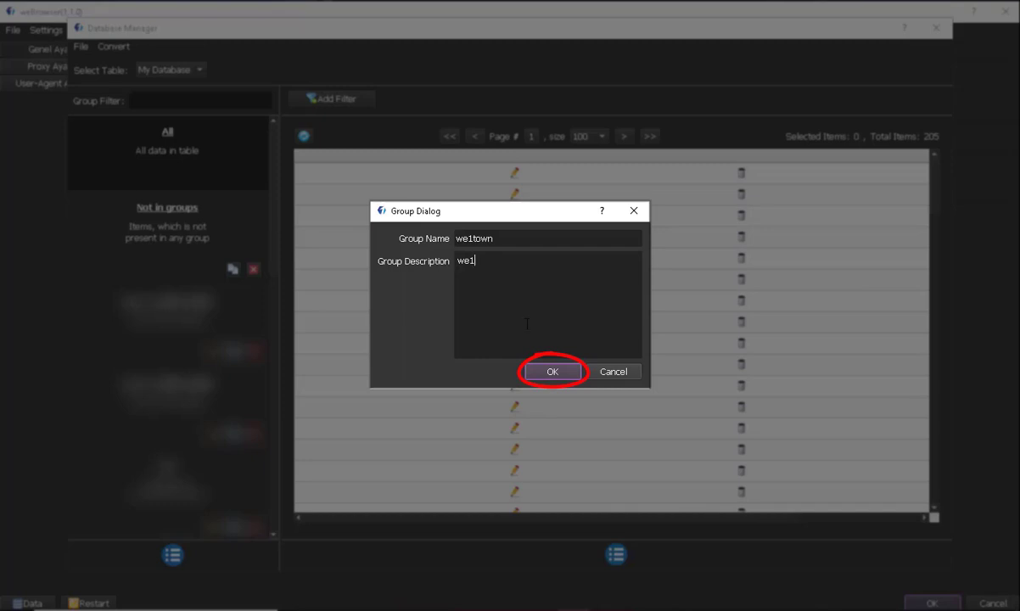
pyautogui.click(548, 371)
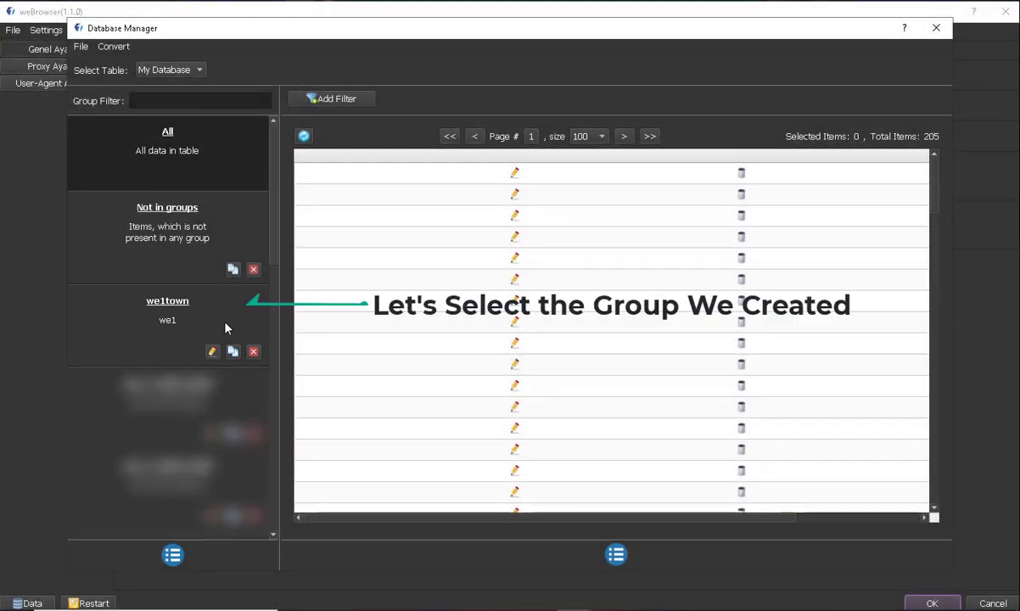
pyautogui.click(226, 328)
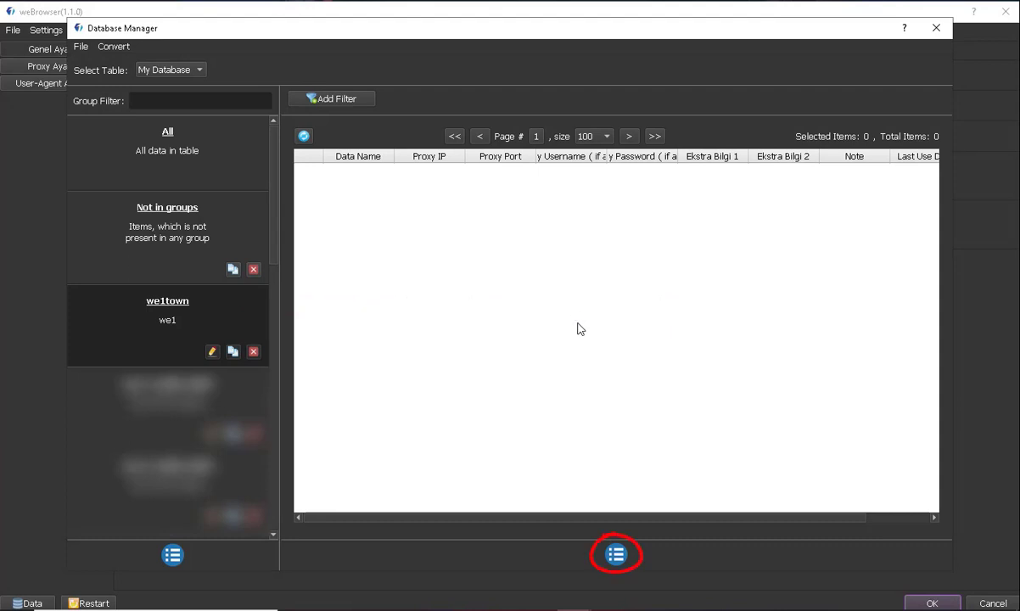
# Step: Start a new item named we1test with proxy IP 154.53.43.202 and port 21498
pyautogui.click(619, 558)
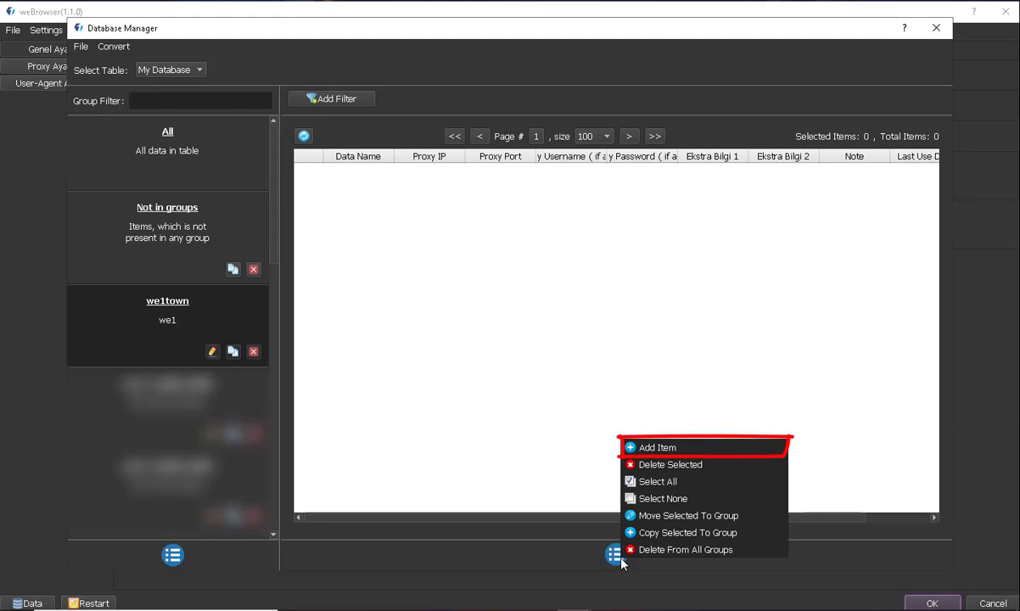
pyautogui.click(650, 448)
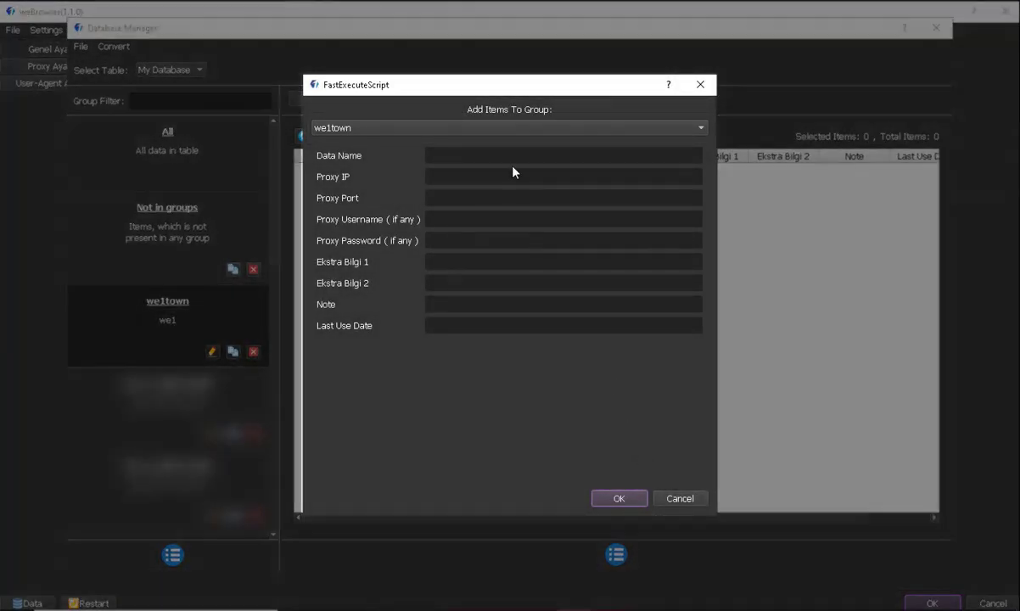
pyautogui.click(514, 157)
pyautogui.write('we1test')
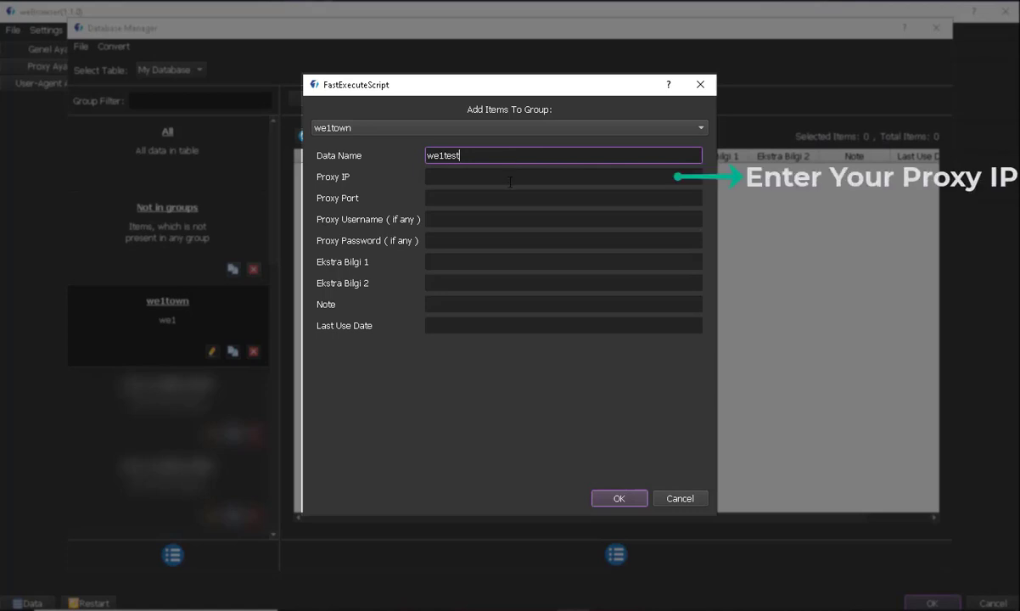
pyautogui.click(510, 182)
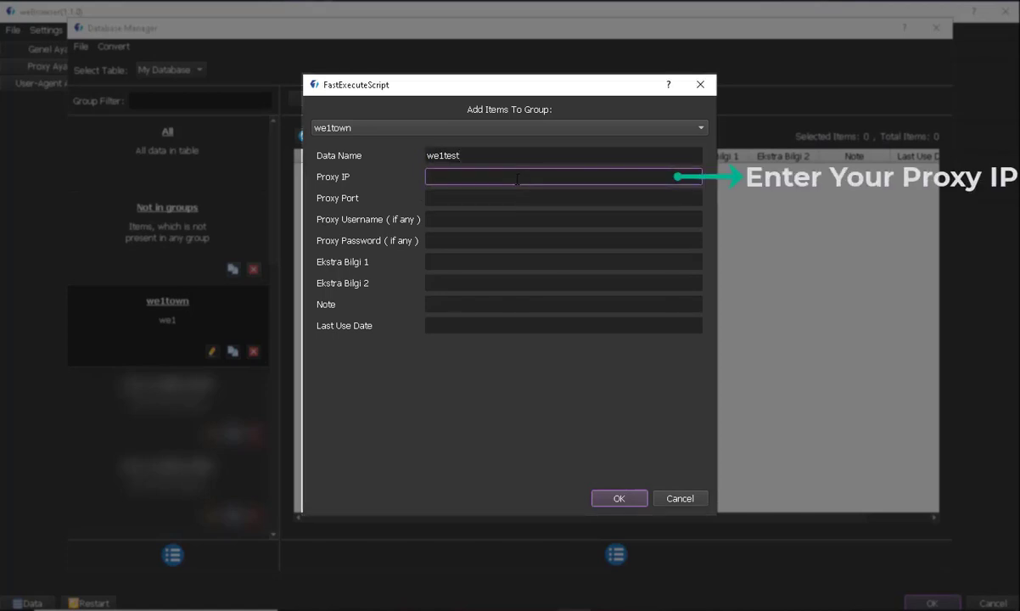
pyautogui.write('154.53.43.202')
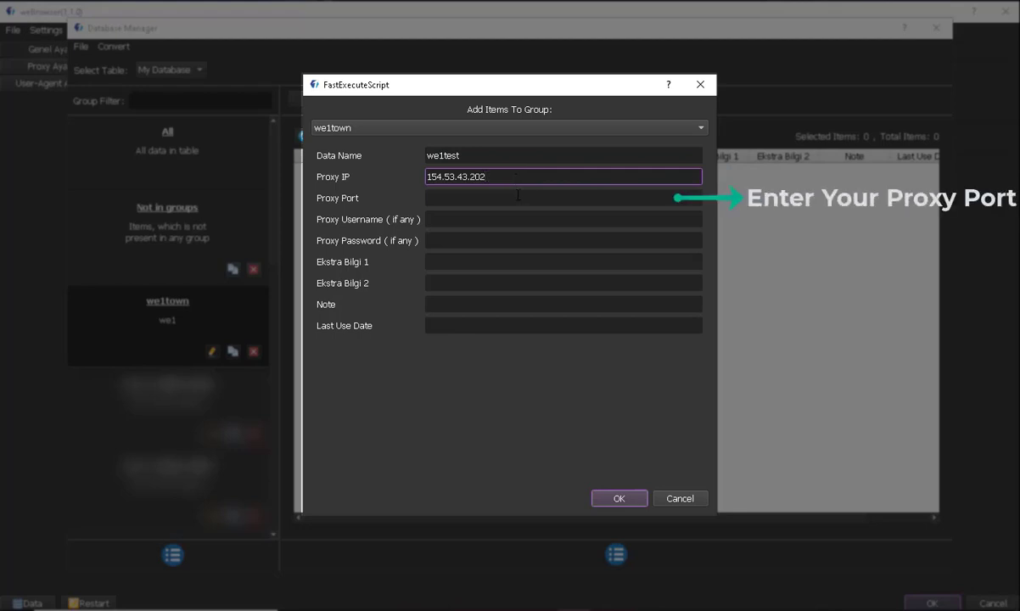
pyautogui.click(518, 196)
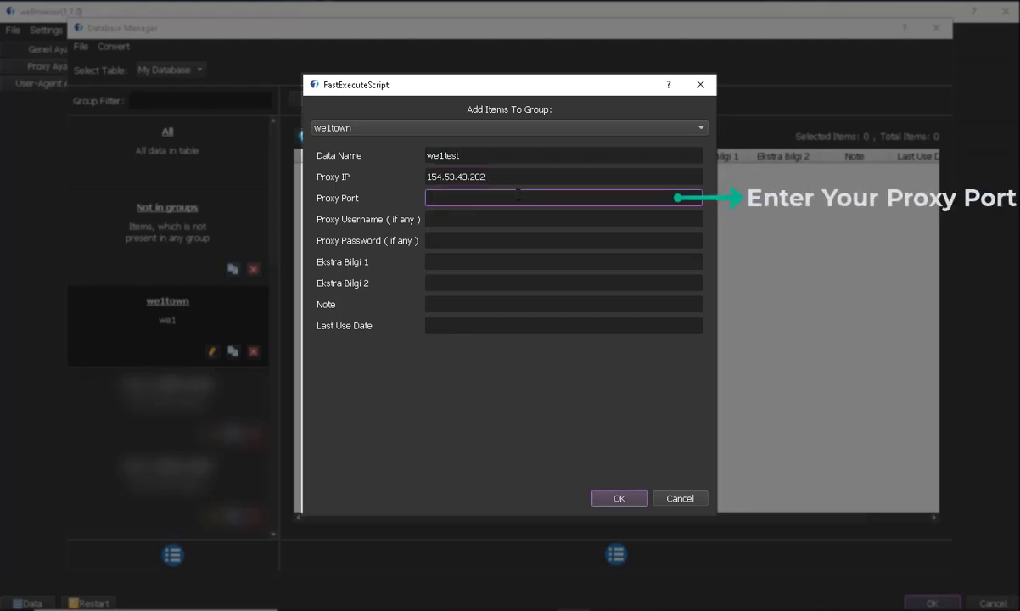
pyautogui.write('21498')
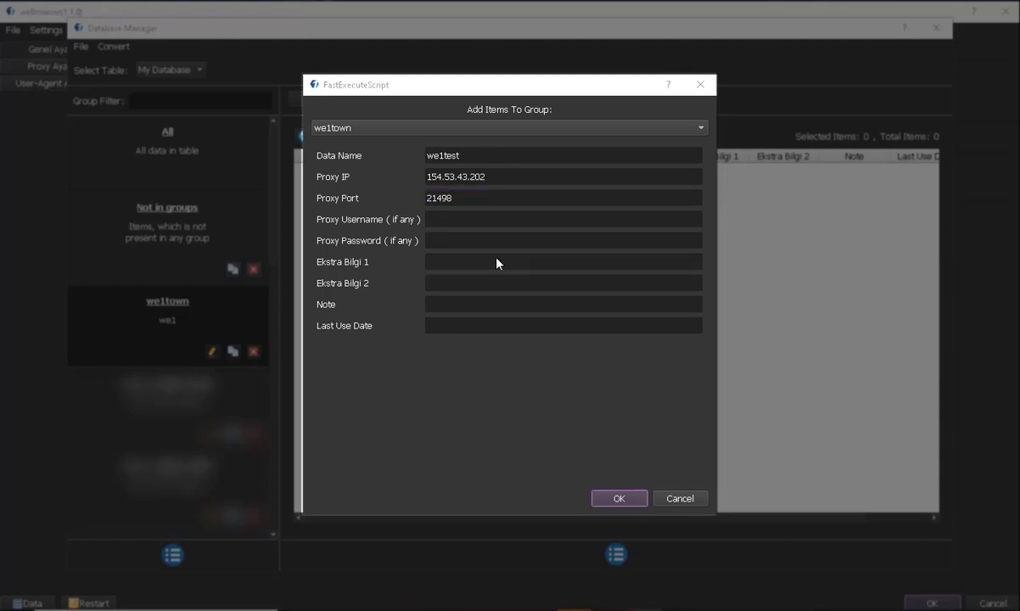
# Step: Fill in the proxy username, proxy password and Ekstra Bilgi 1 'test', then save the item
pyautogui.click(486, 219)
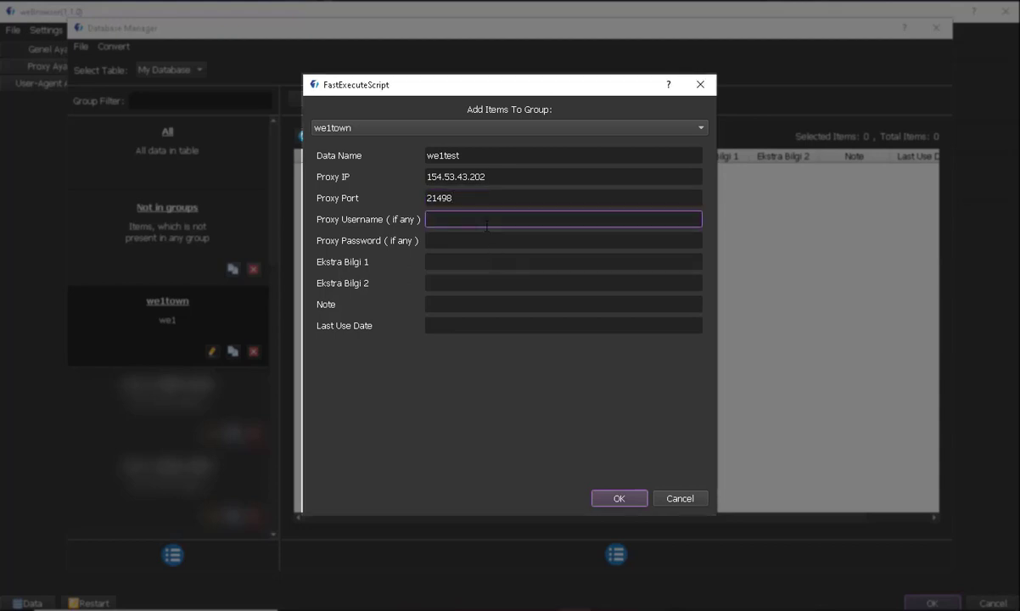
pyautogui.write('we1')
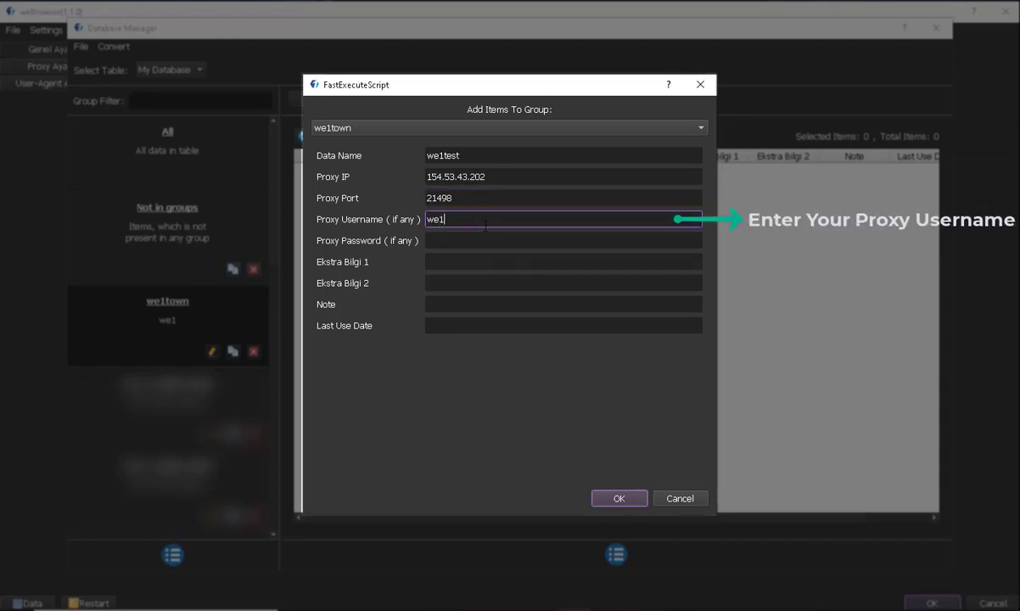
pyautogui.click(486, 241)
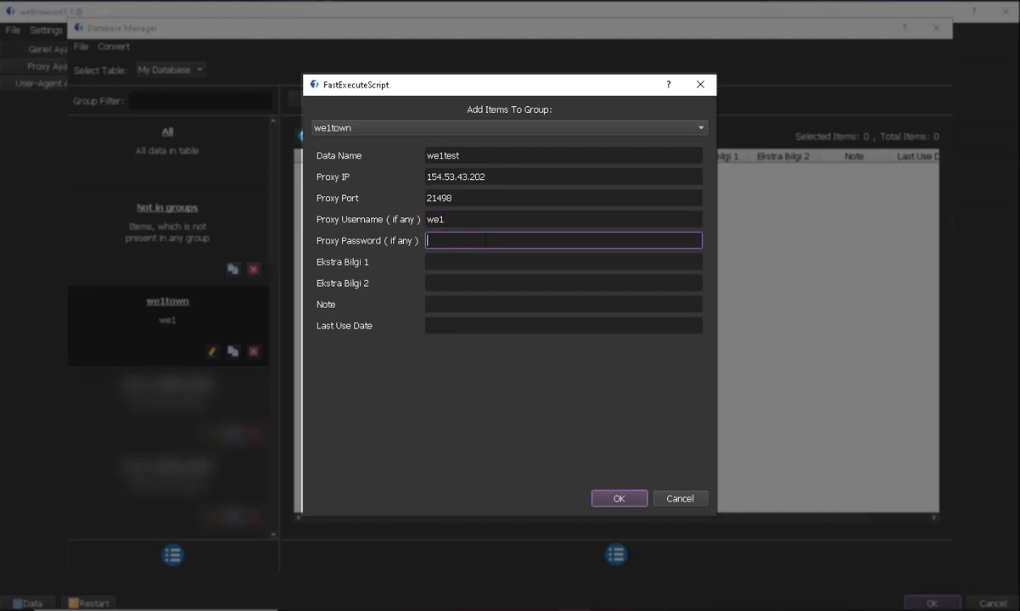
pyautogui.write('we1')
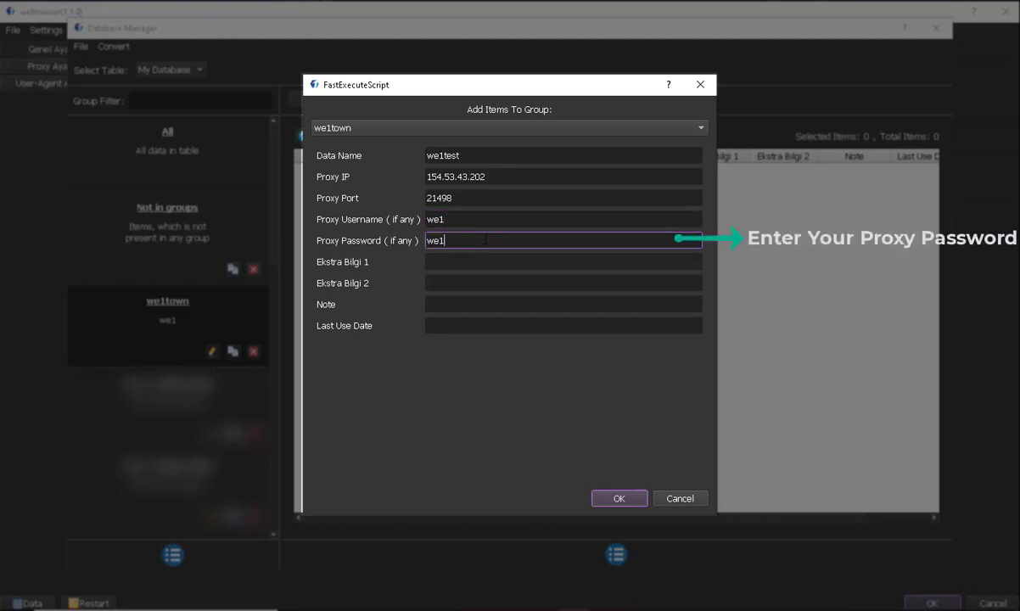
pyautogui.click(483, 261)
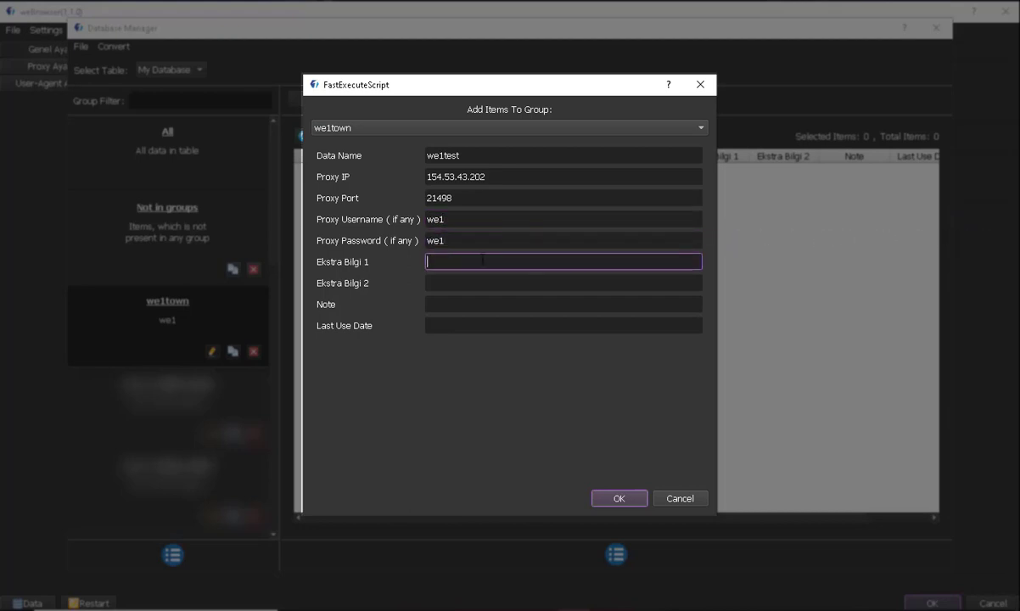
pyautogui.write('test')
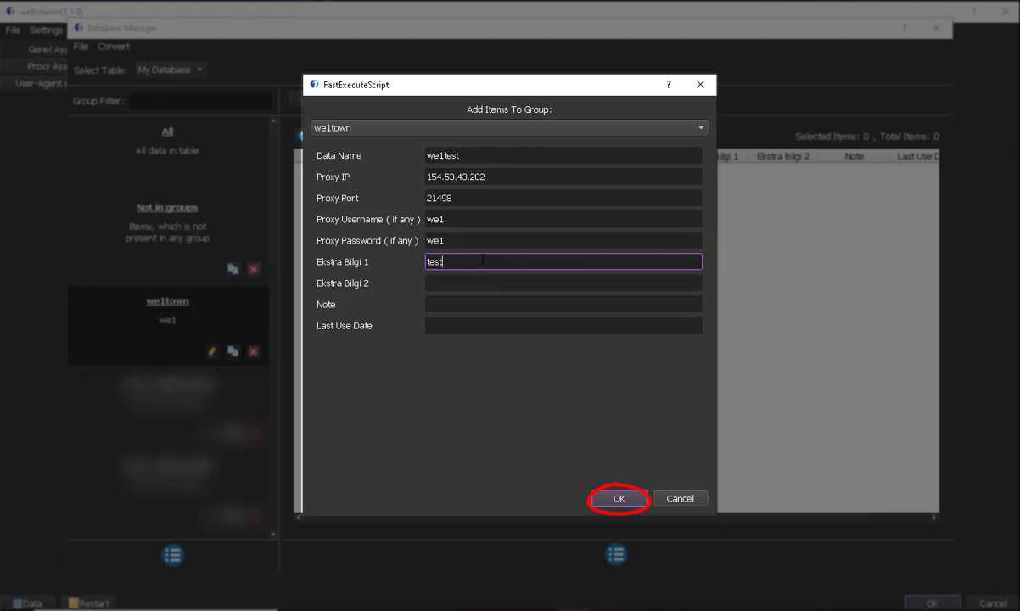
pyautogui.click(613, 498)
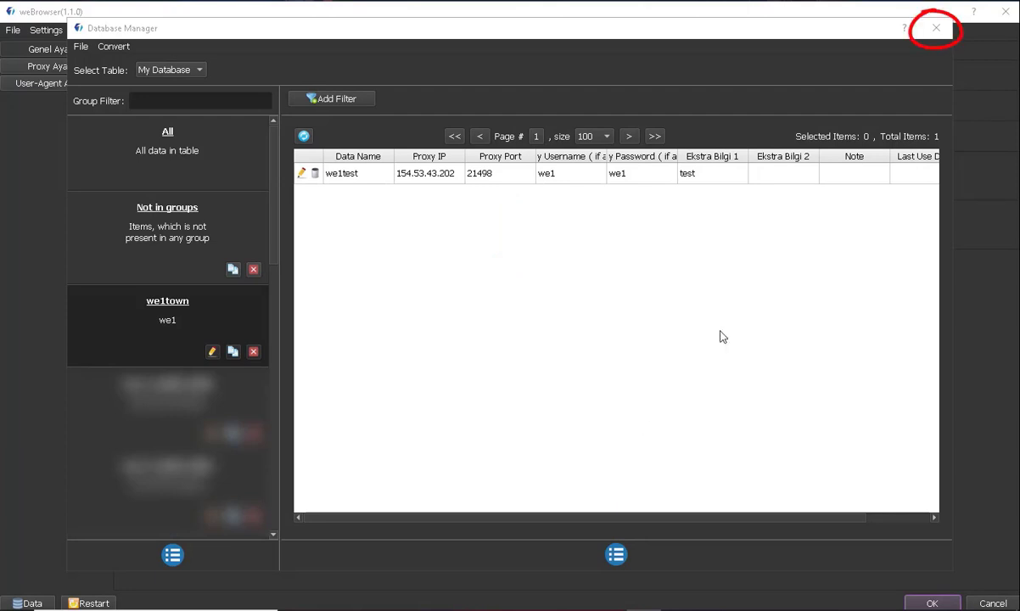
# Step: Close the Database Manager and pick we1town in the Profil Grubu Seçin dropdown
pyautogui.click(935, 29)
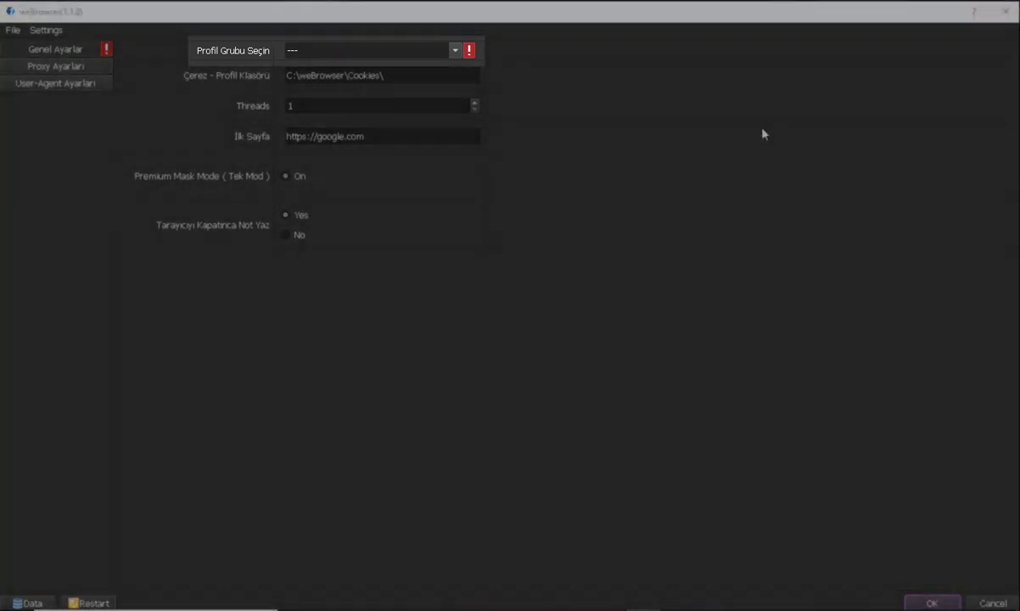
pyautogui.click(455, 51)
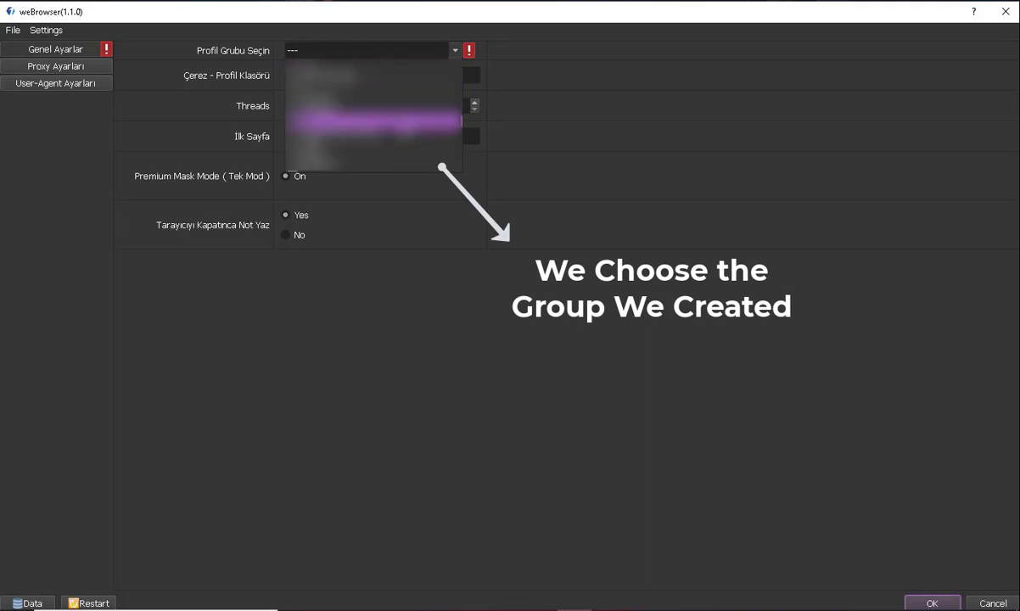
pyautogui.click(384, 165)
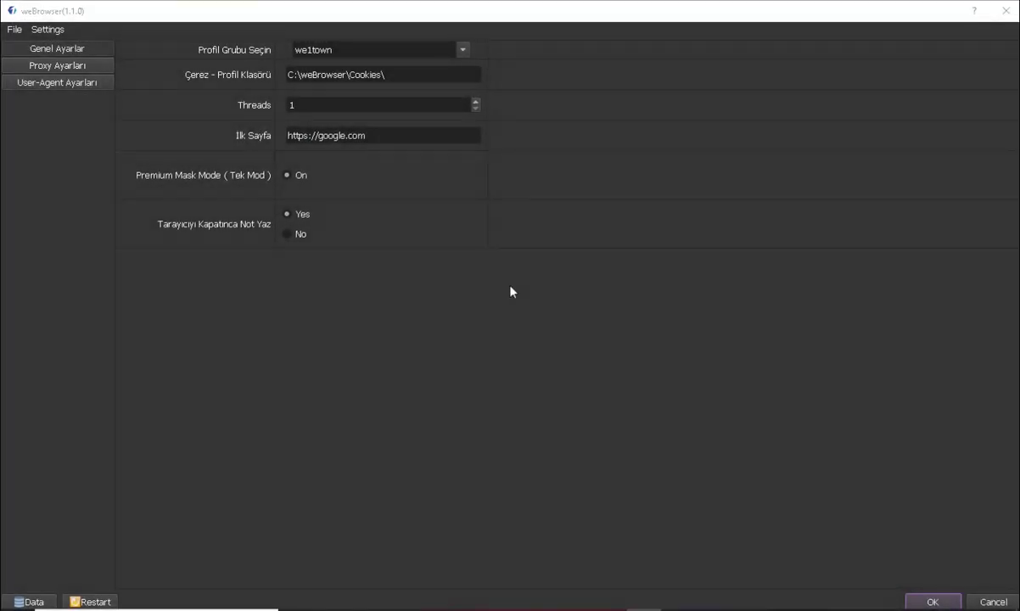
pyautogui.click(45, 66)
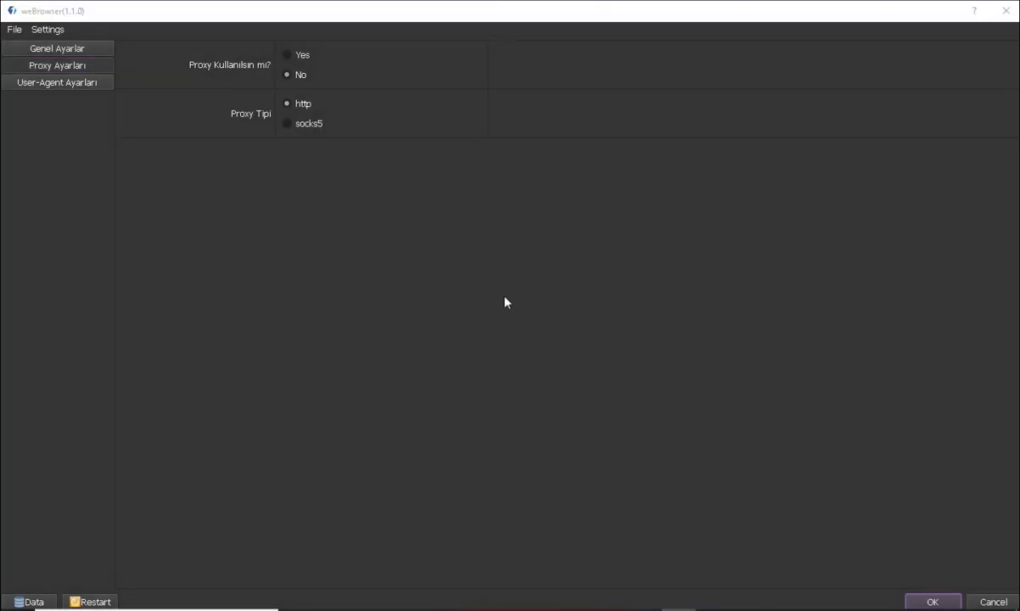
pyautogui.click(94, 84)
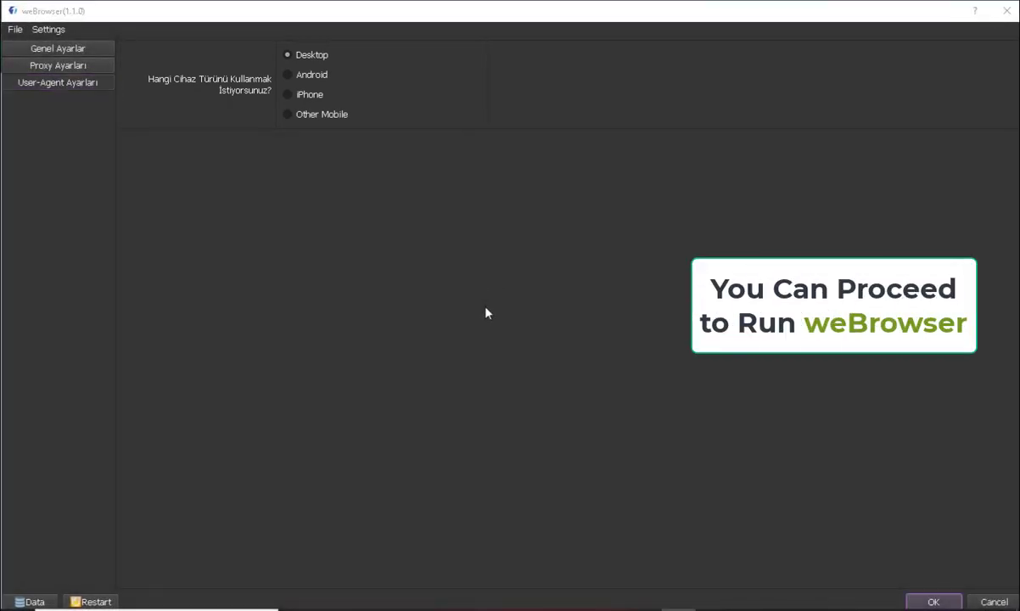
pyautogui.click(58, 50)
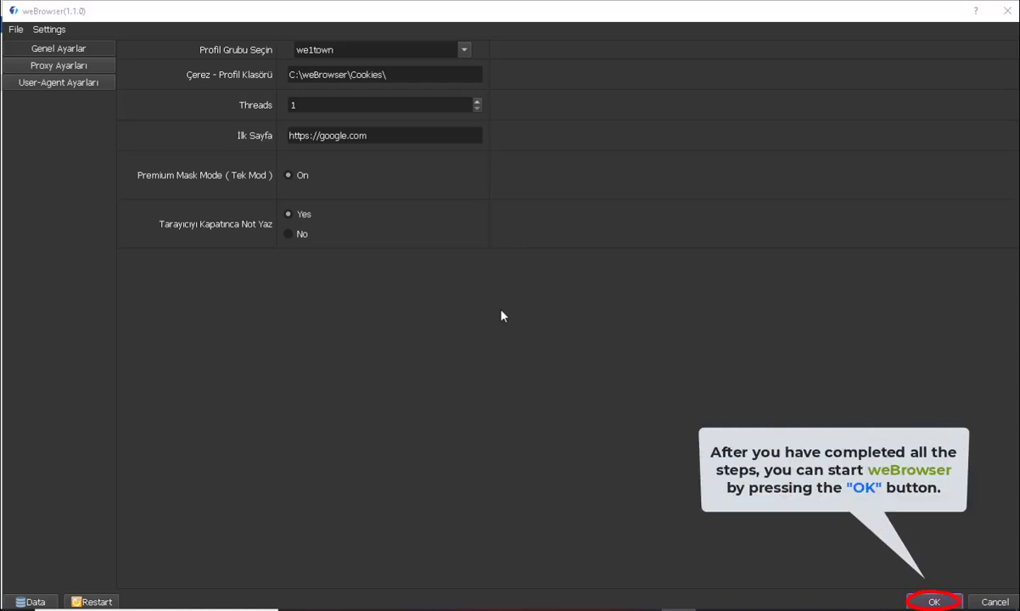
# Step: Start the run with OK and show Browser #1's window on the Google page
pyautogui.click(935, 602)
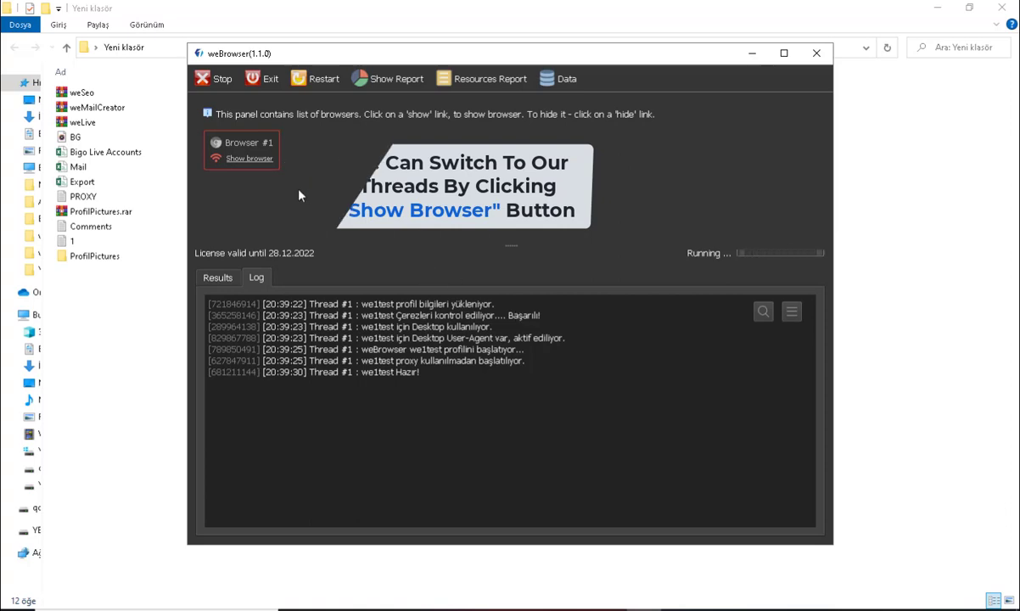
pyautogui.click(263, 160)
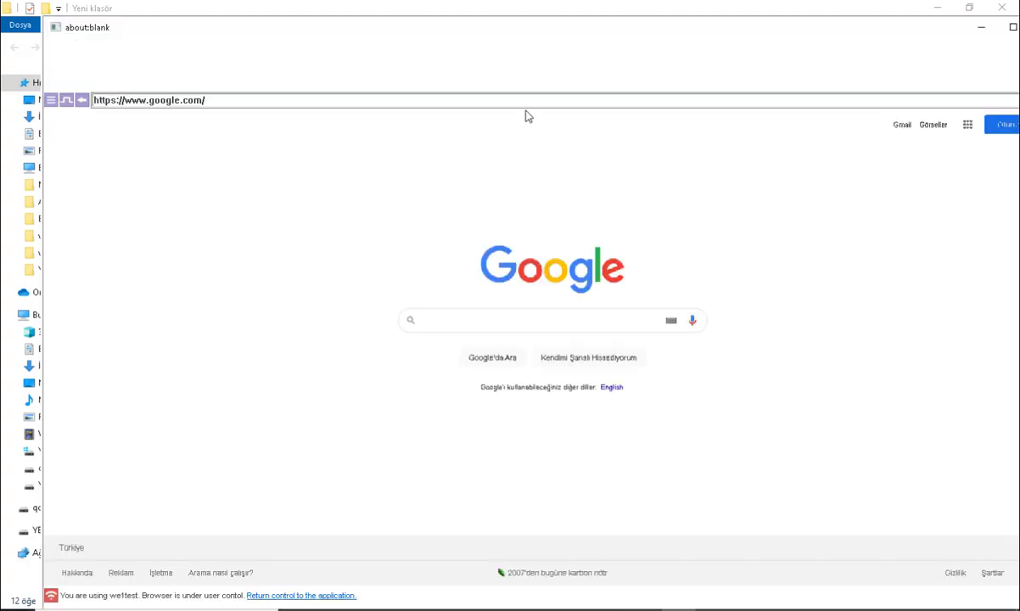
# Step: Maximize the browser and add a new tab with Google results for 'google'
pyautogui.doubleClick(567, 34)
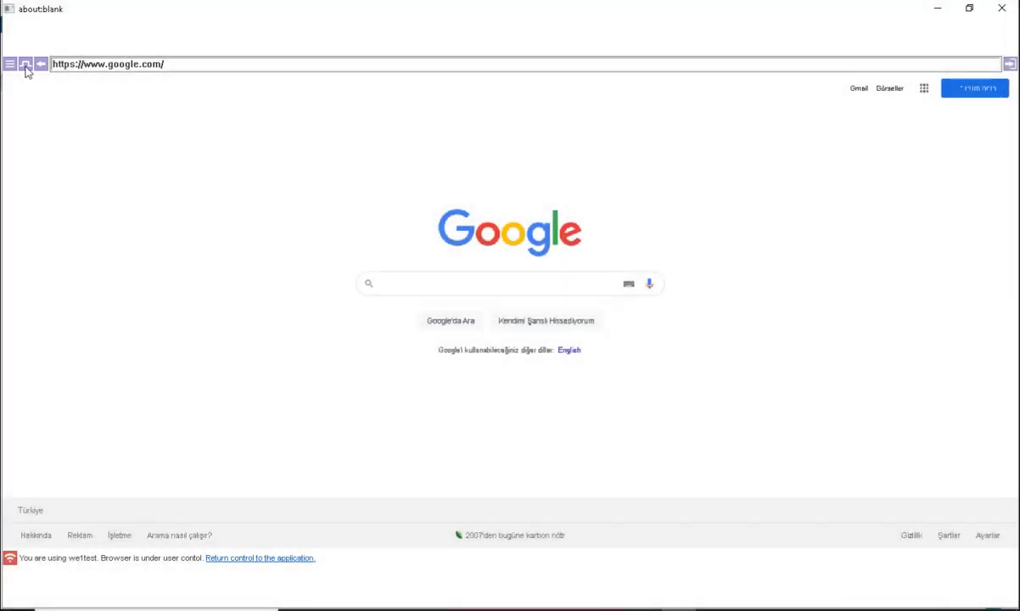
pyautogui.click(26, 65)
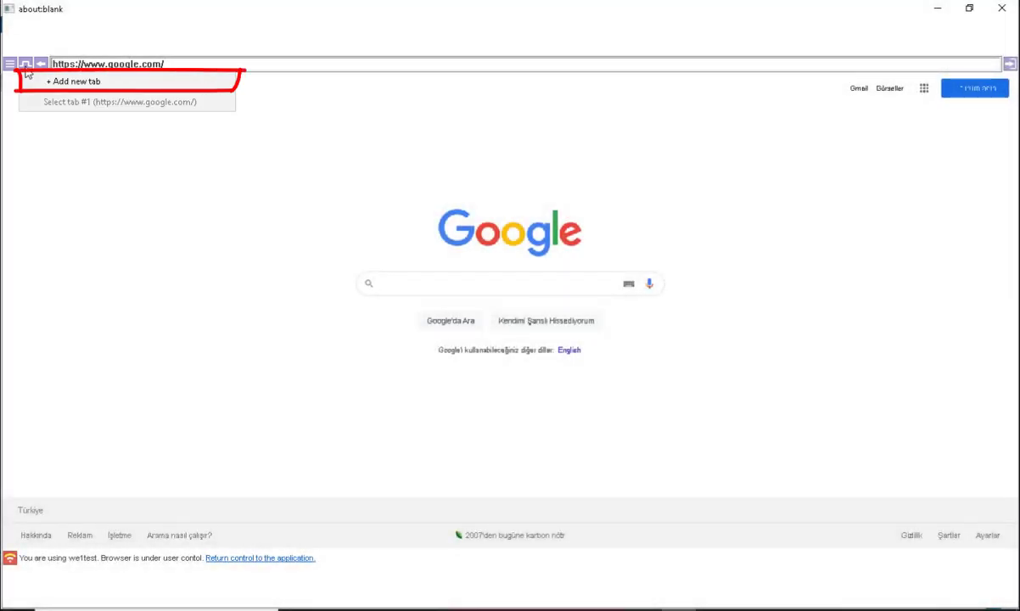
pyautogui.click(39, 81)
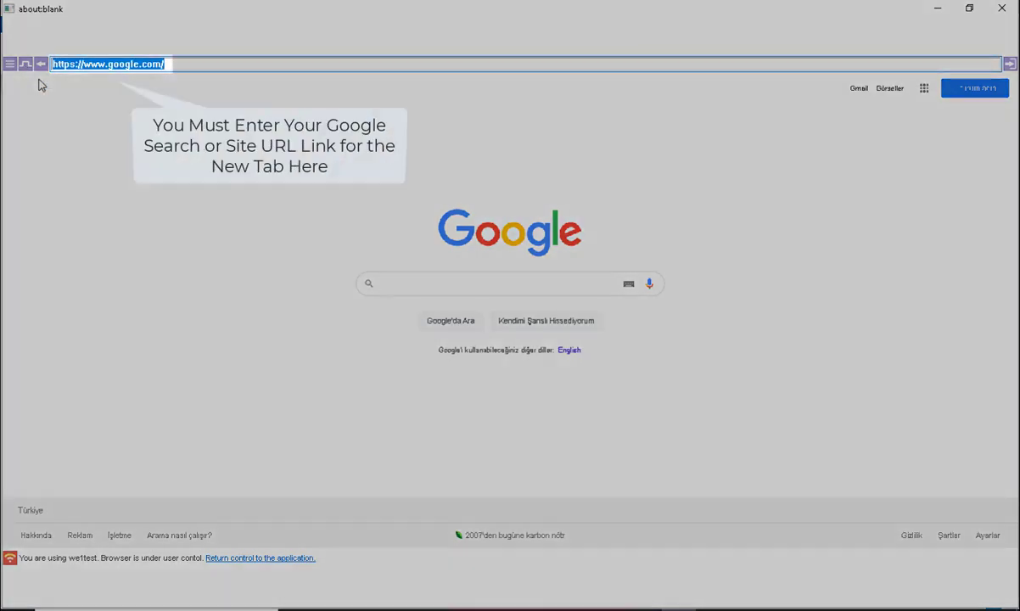
pyautogui.write('google')
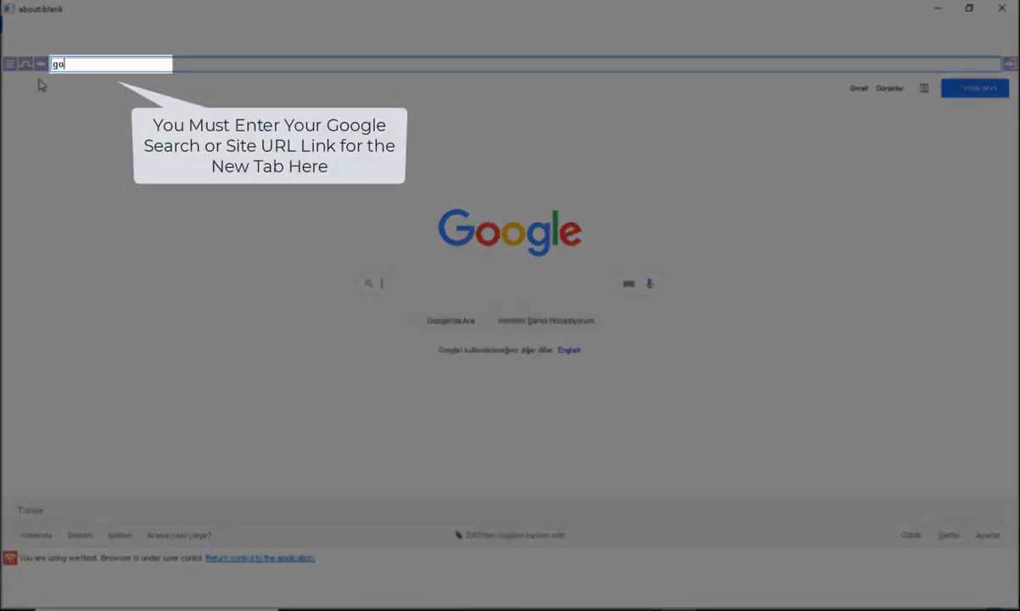
pyautogui.press('Return')
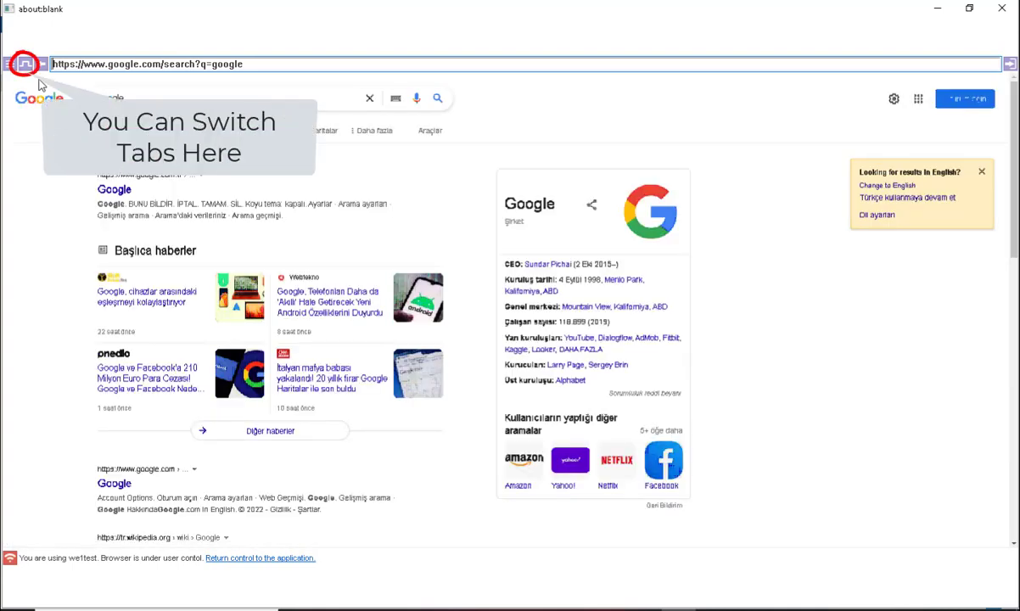
# Step: Switch back to tab #1 with the Google homepage and close the browser window
pyautogui.click(25, 68)
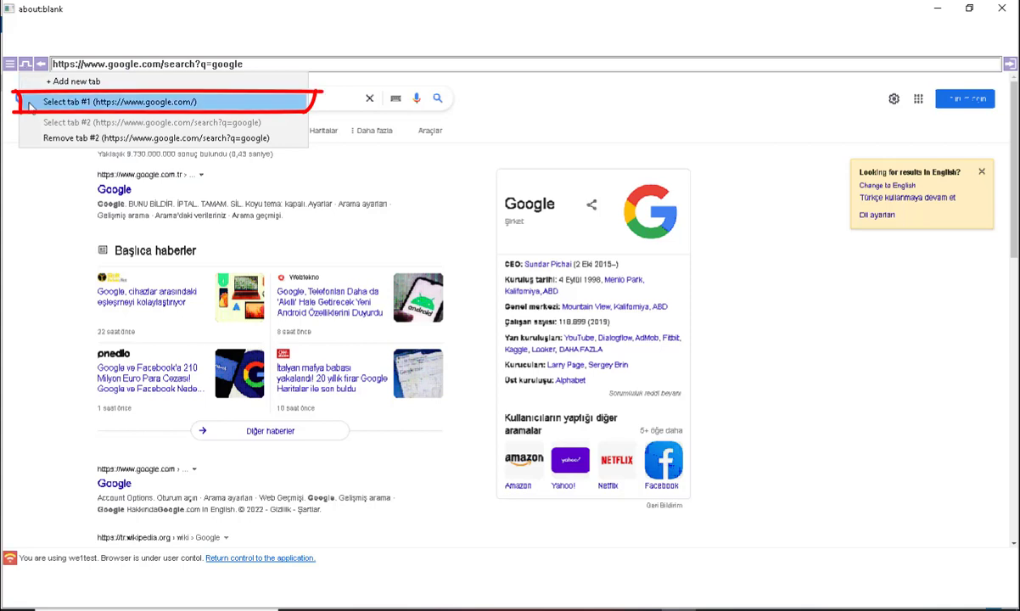
pyautogui.click(30, 104)
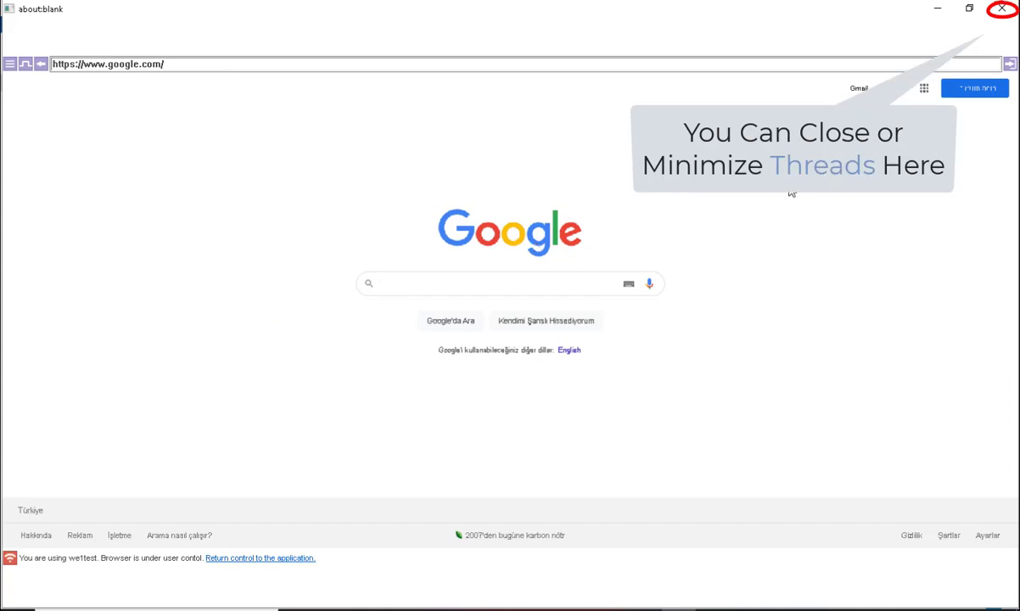
pyautogui.click(1002, 10)
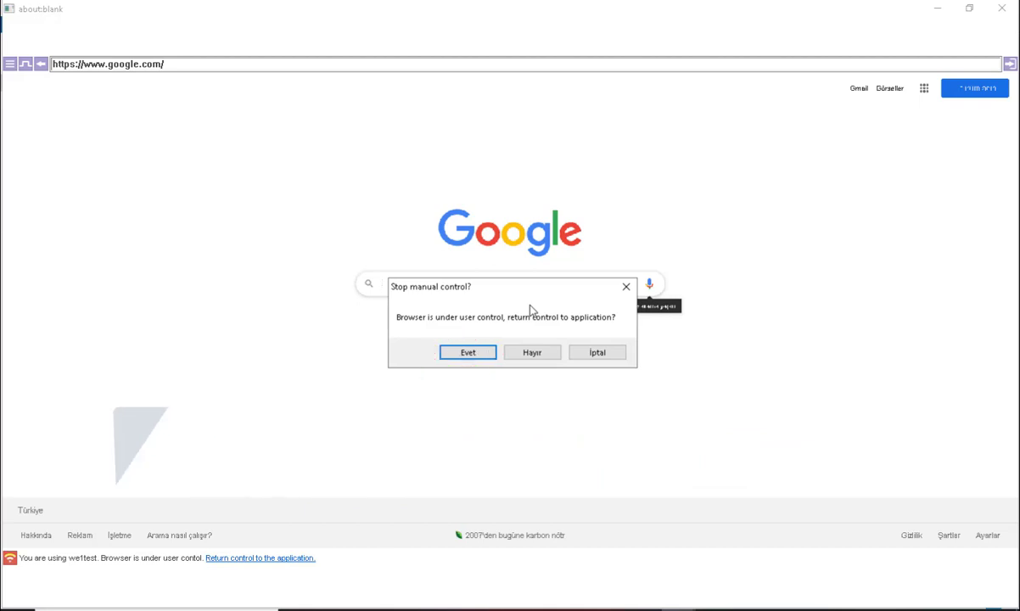
# Step: Confirm Evet in the Stop manual control dialog so weBrowser resumes control and closes the browser
pyautogui.click(469, 353)
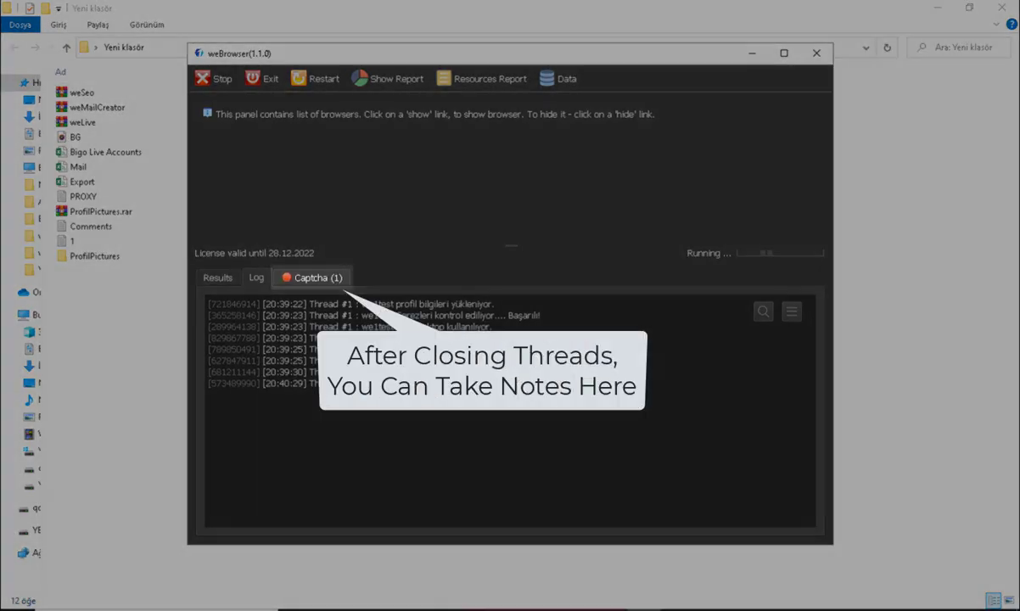